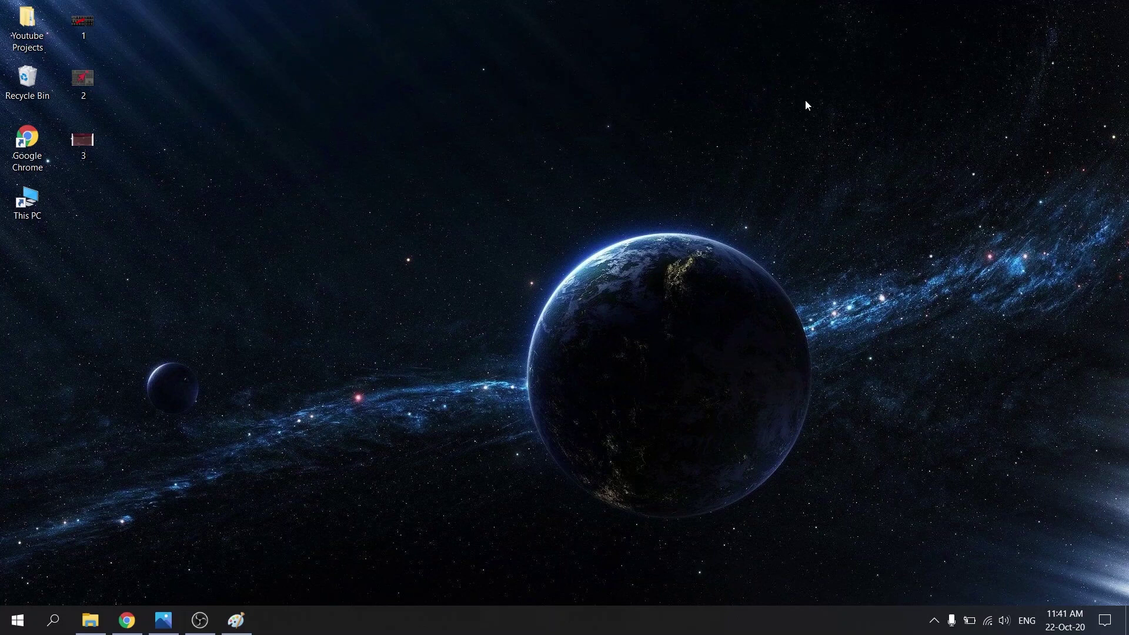
Bring the Chrome window with the YouTube channel's videos page forward from the taskbar
click(127, 620)
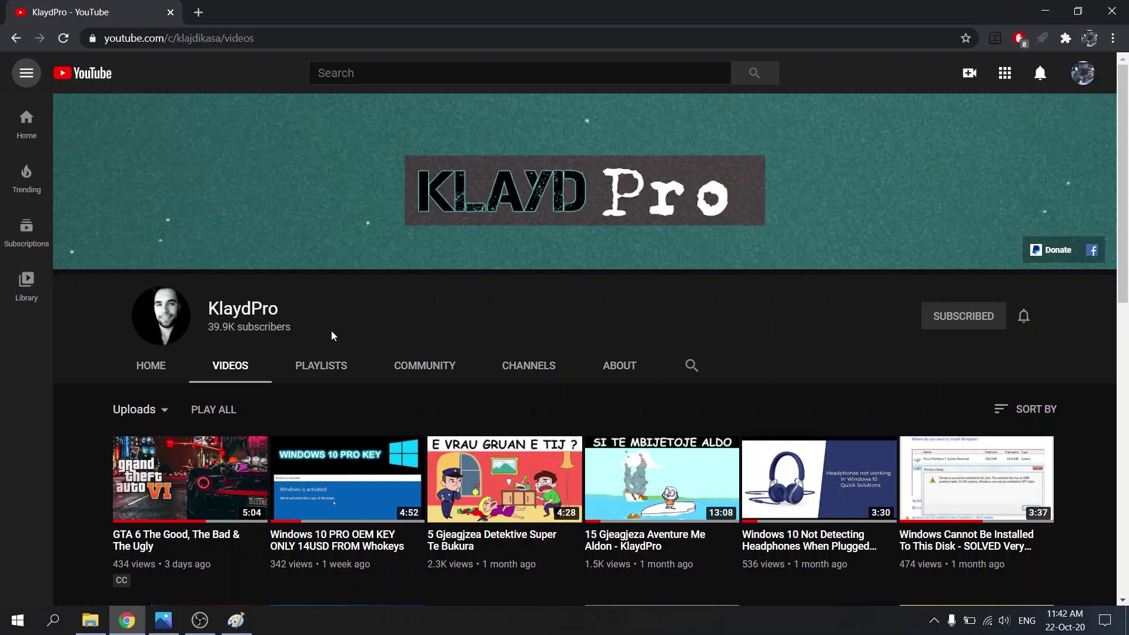
Launch Snipping Tool from a Windows Search for 'snipping tool'
click(51, 624)
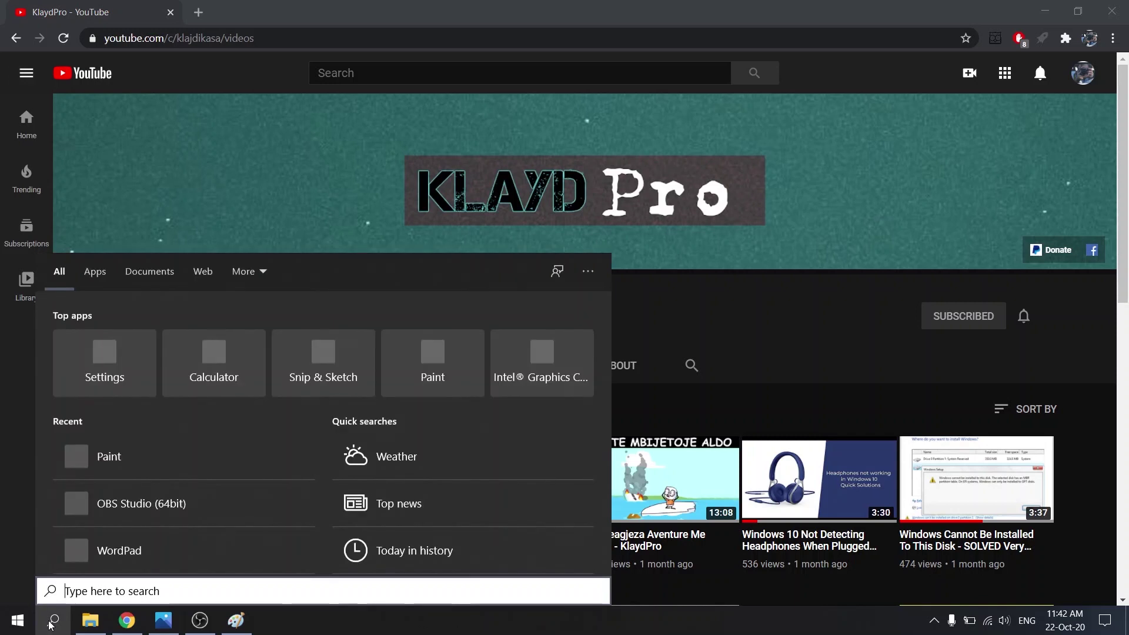
text(sni)
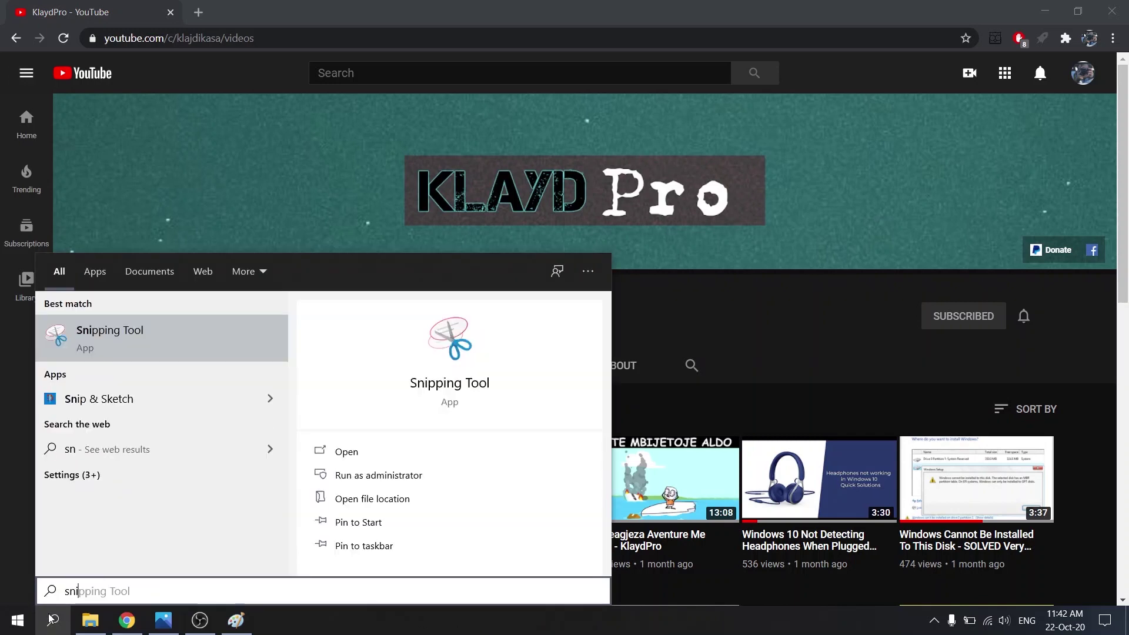
text(pping tool)
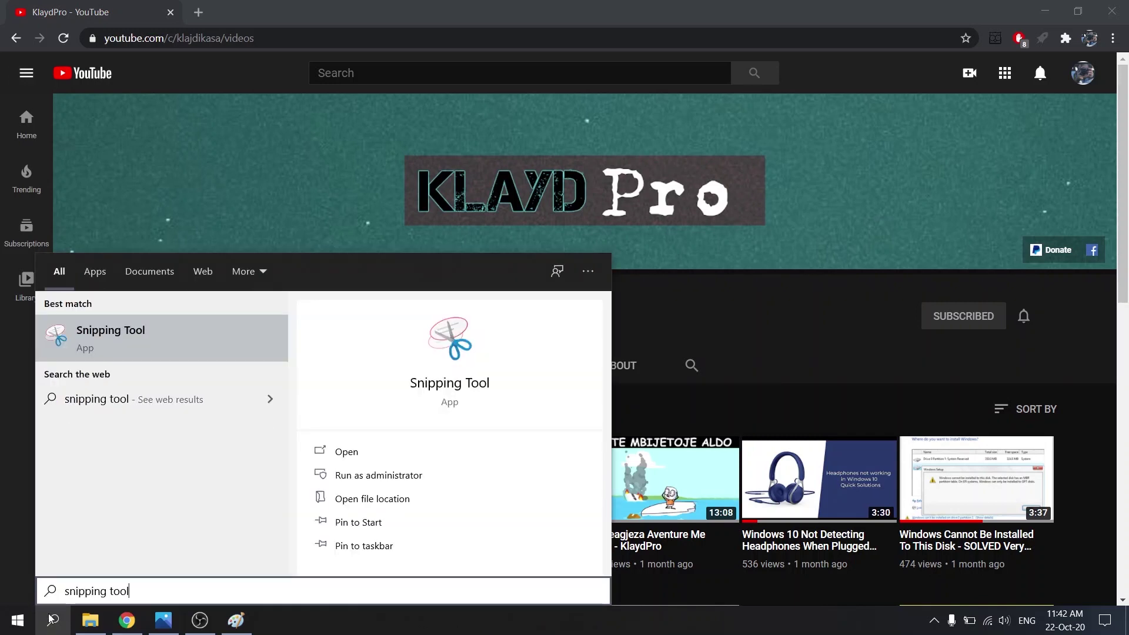
click(157, 347)
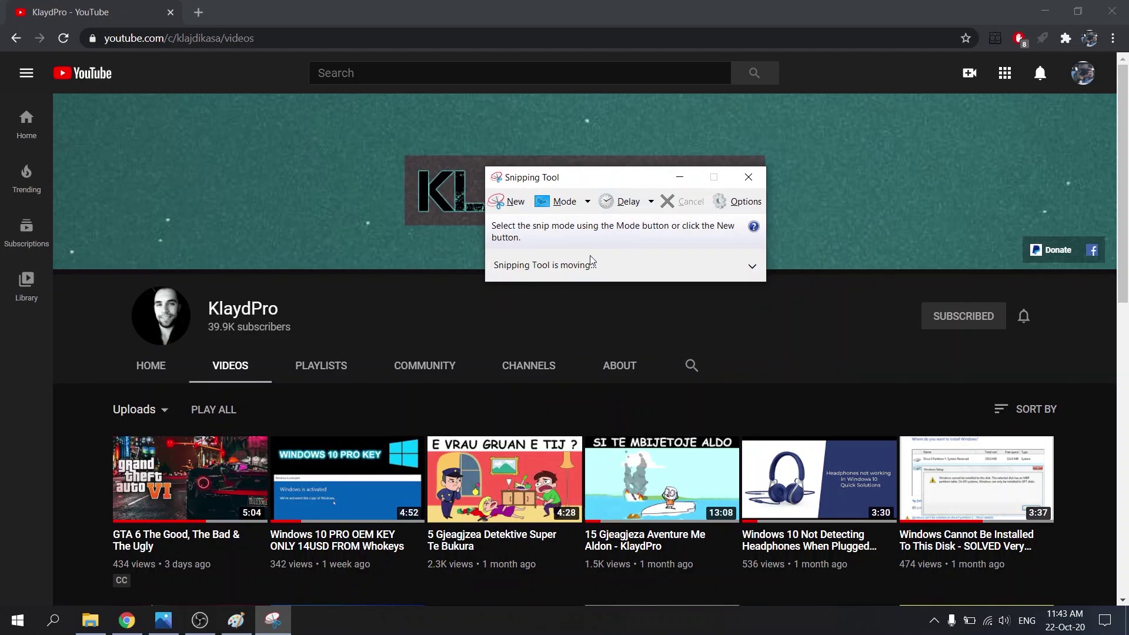
Capture the whole screen with Full-screen Snip and scroll through the result
click(558, 202)
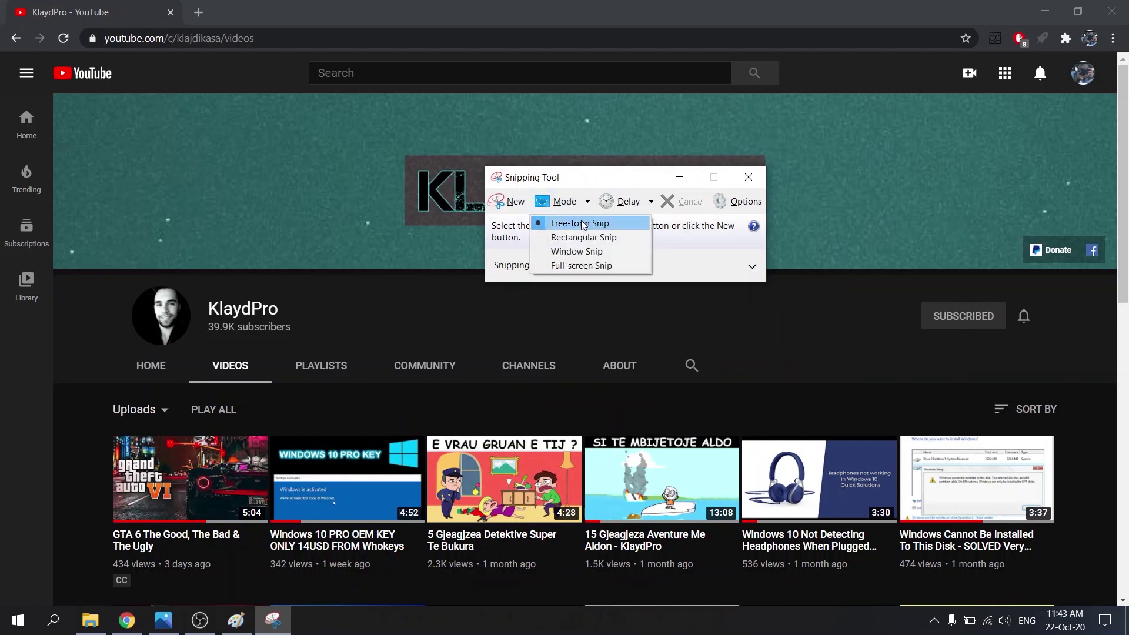
click(574, 266)
scroll(600, 327, down, 4)
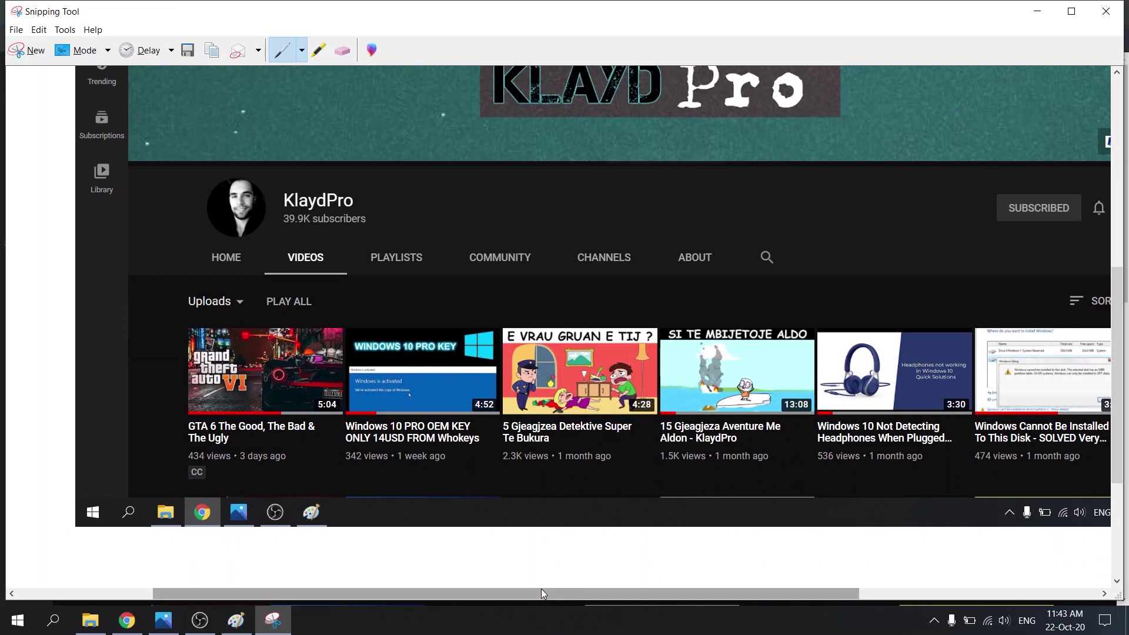
drag(541, 592, 643, 593)
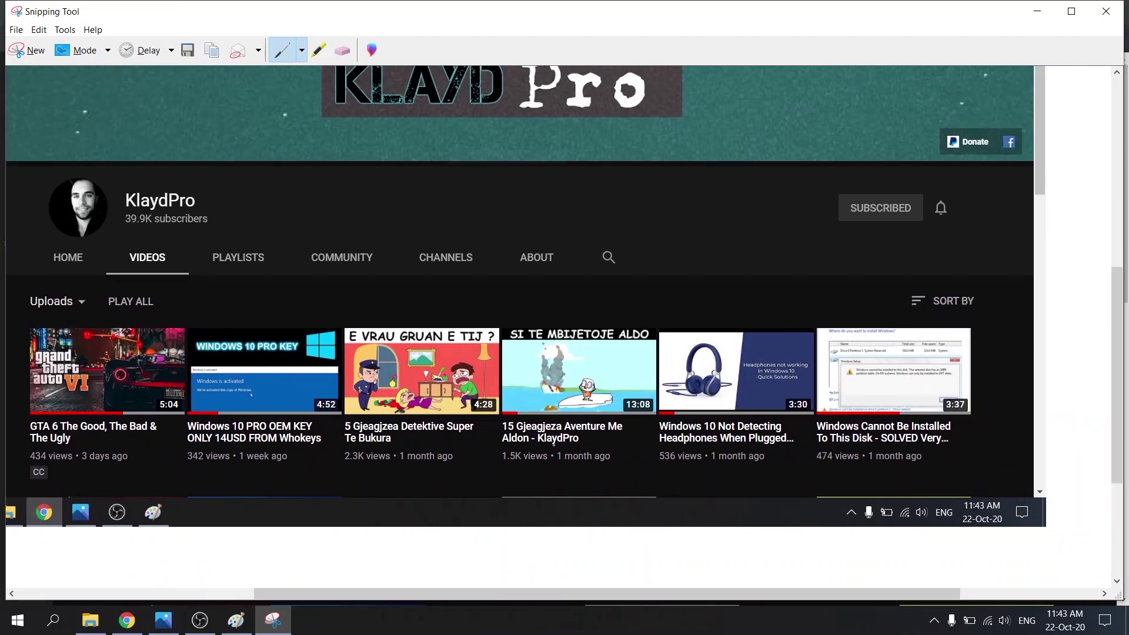
scroll(555, 421, down, 1)
scroll(554, 421, up, 1)
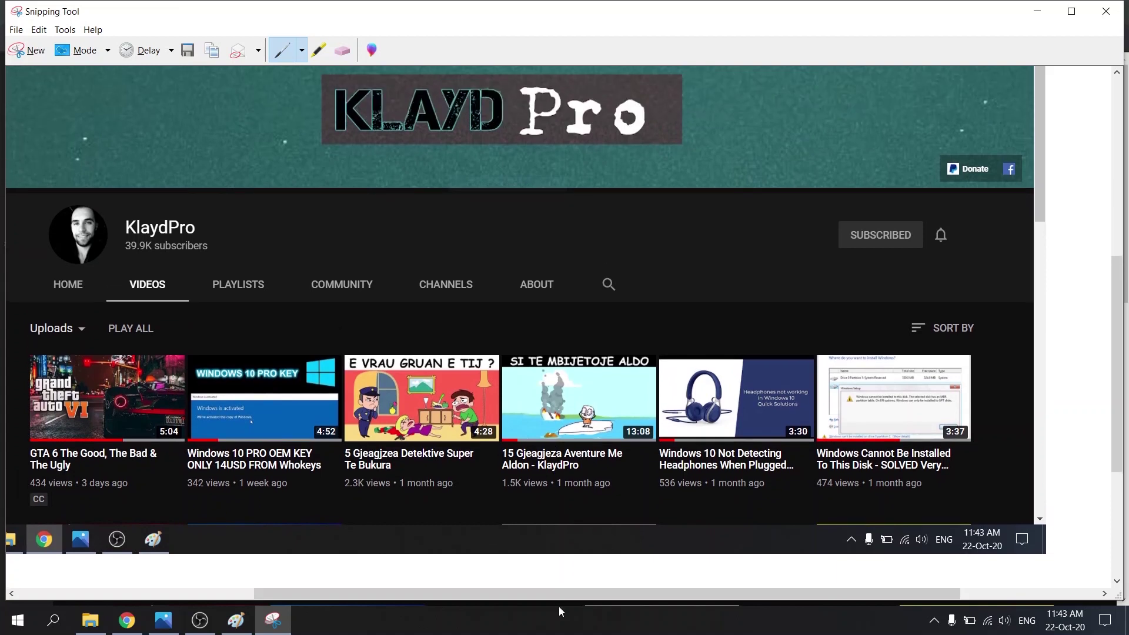
Finish reviewing the full-screen snip and set the mode to Window Snip
drag(561, 595, 474, 595)
scroll(513, 589, up, 3)
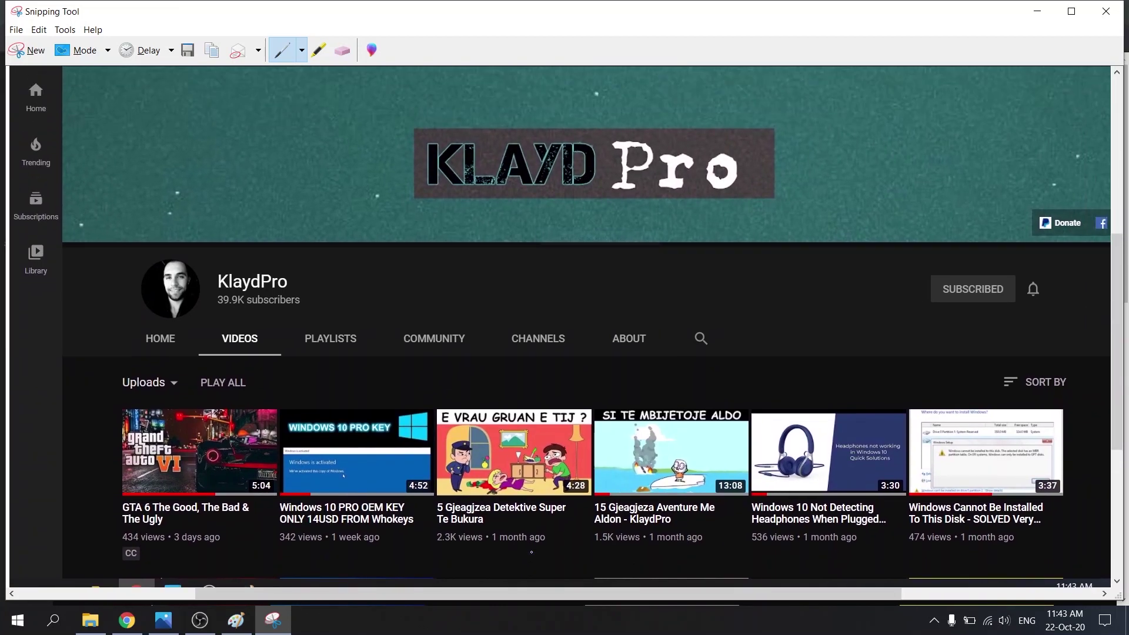
scroll(552, 332, down, 1)
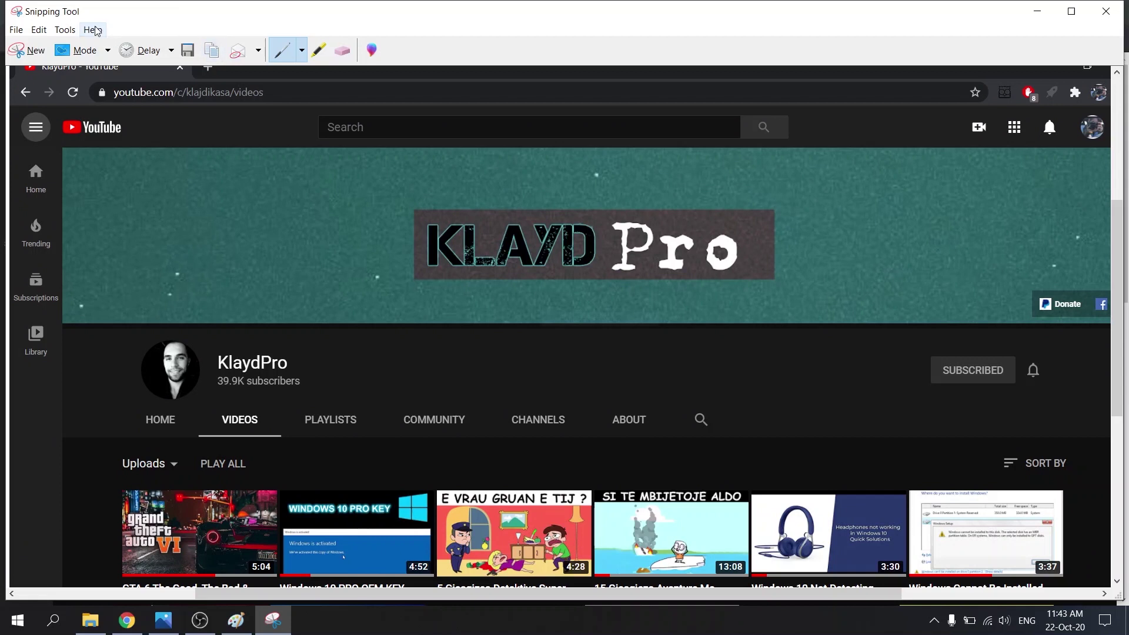
click(107, 52)
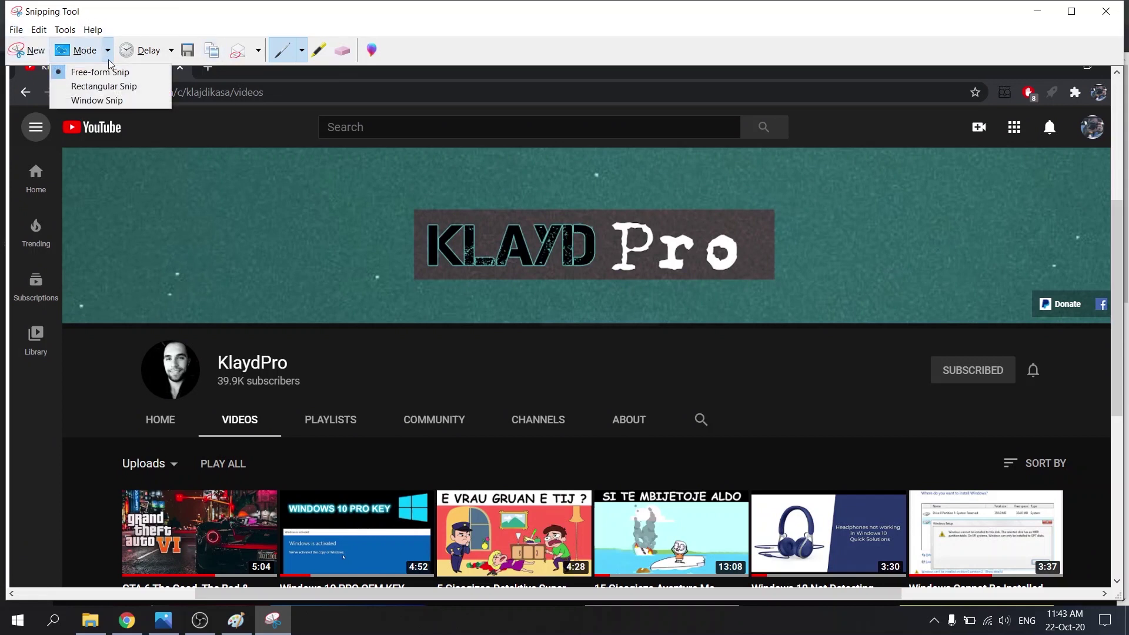
click(116, 100)
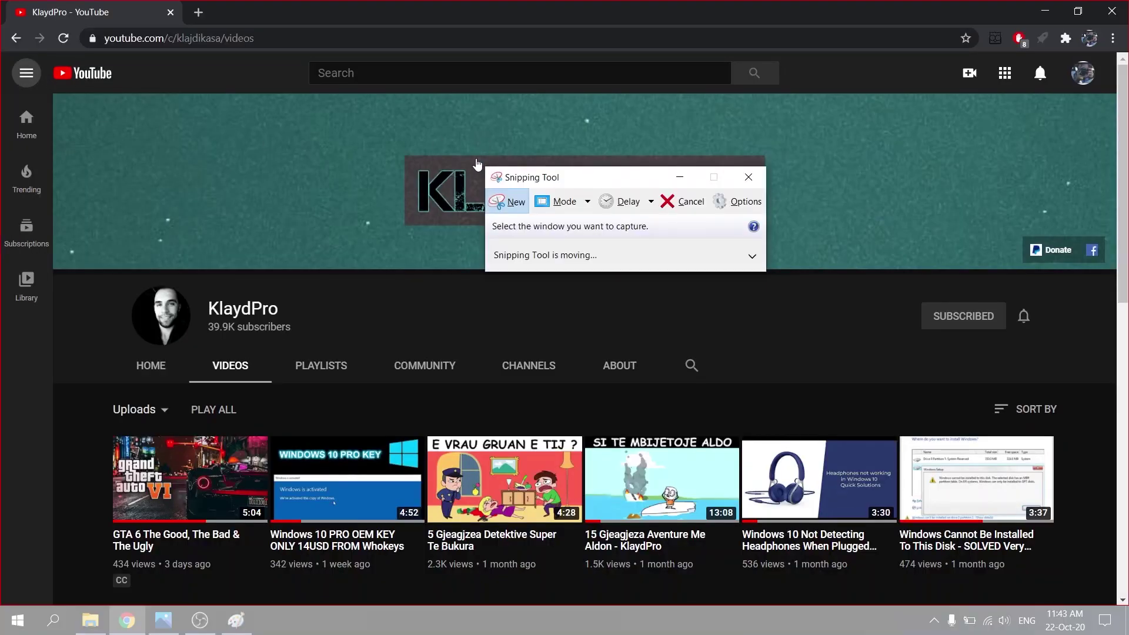
Use Window Snip mode to capture the browser window showing the channel page
click(583, 202)
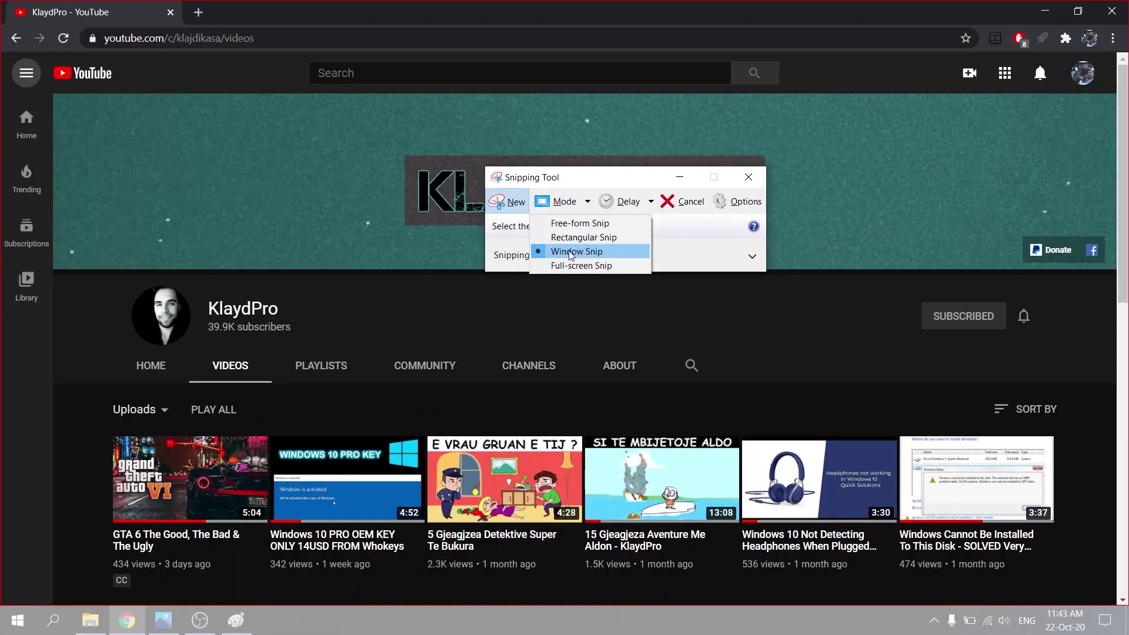
click(576, 251)
click(517, 207)
click(513, 207)
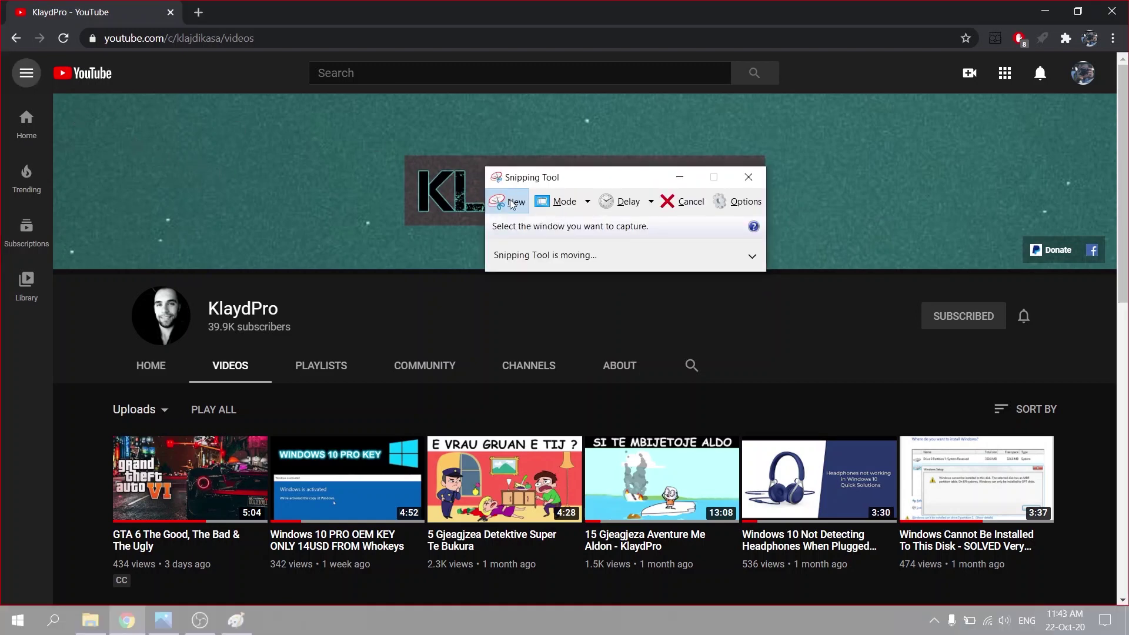
click(56, 79)
click(264, 140)
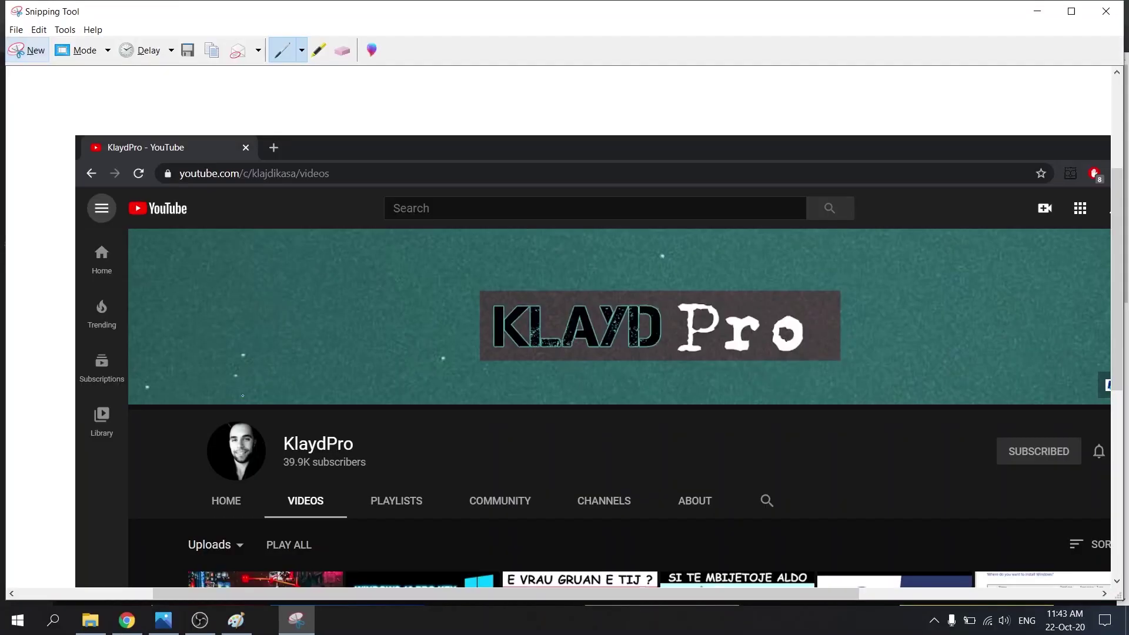
Scroll through the captured window snip, then restore Snipping Tool and show the snip modes
scroll(598, 340, down, 3)
scroll(588, 323, up, 1)
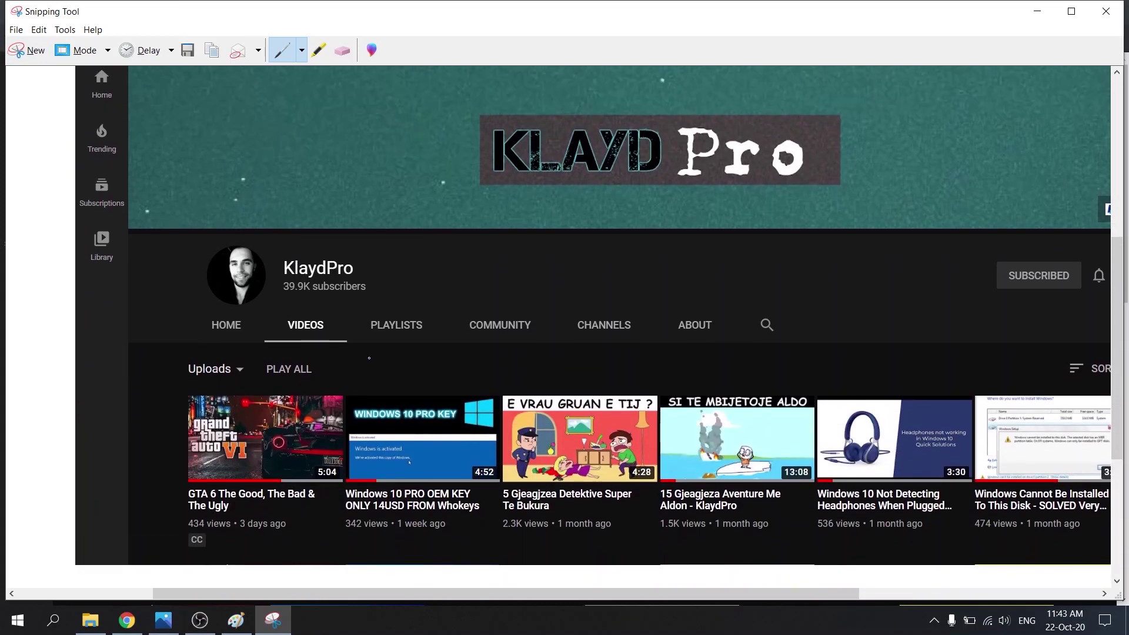
drag(465, 588, 558, 586)
scroll(558, 586, up, 3)
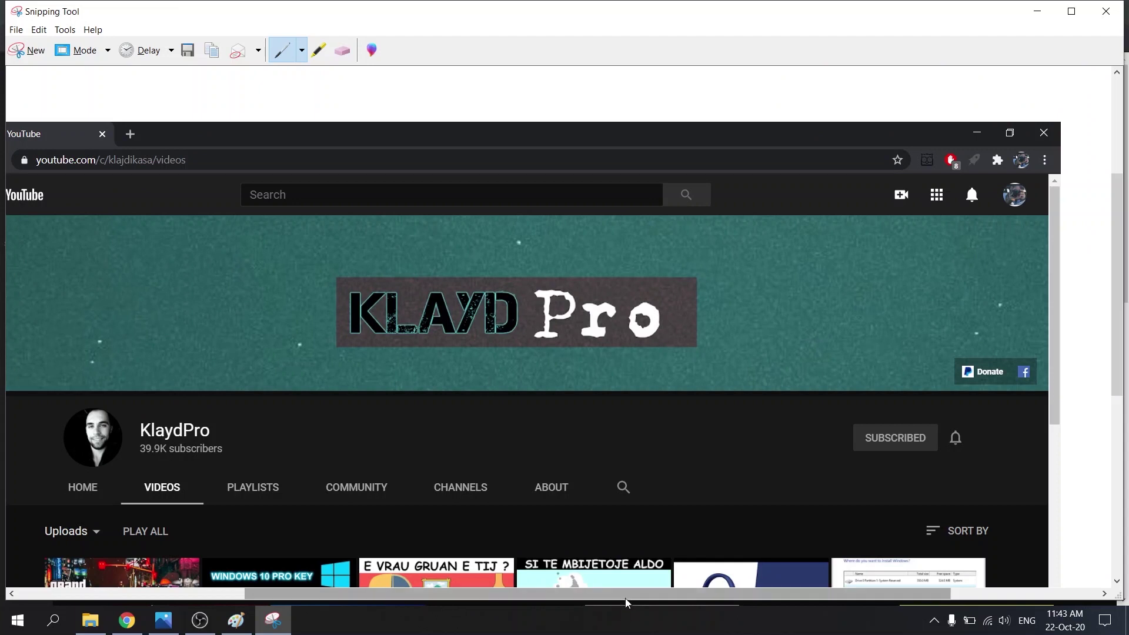
drag(557, 593, 494, 588)
scroll(494, 583, down, 5)
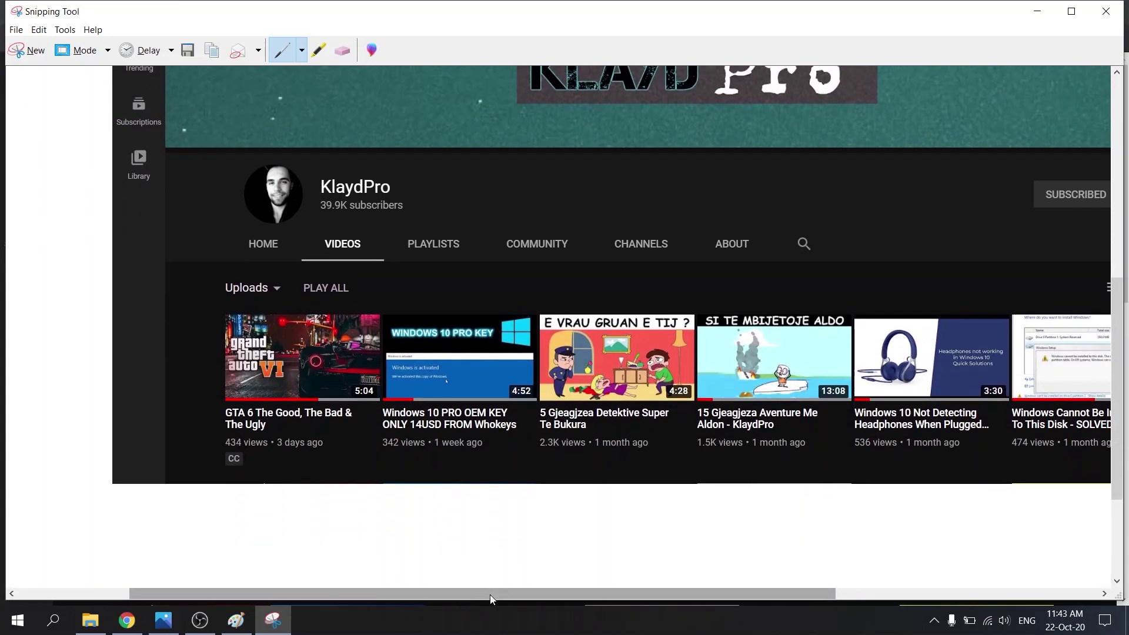
drag(489, 594, 543, 593)
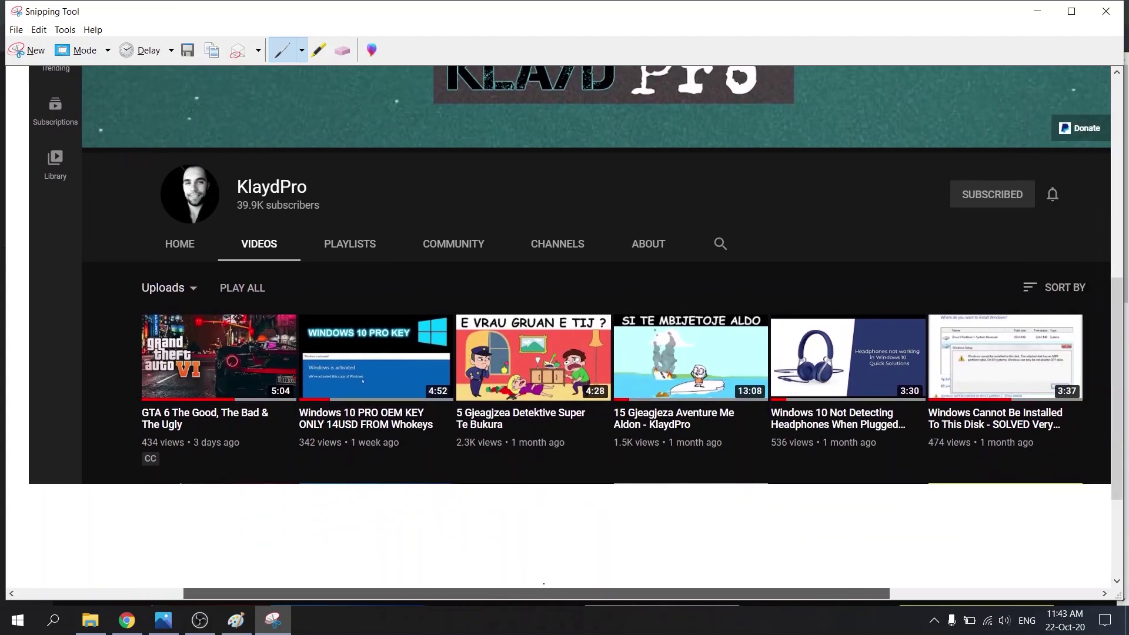
scroll(480, 389, up, 2)
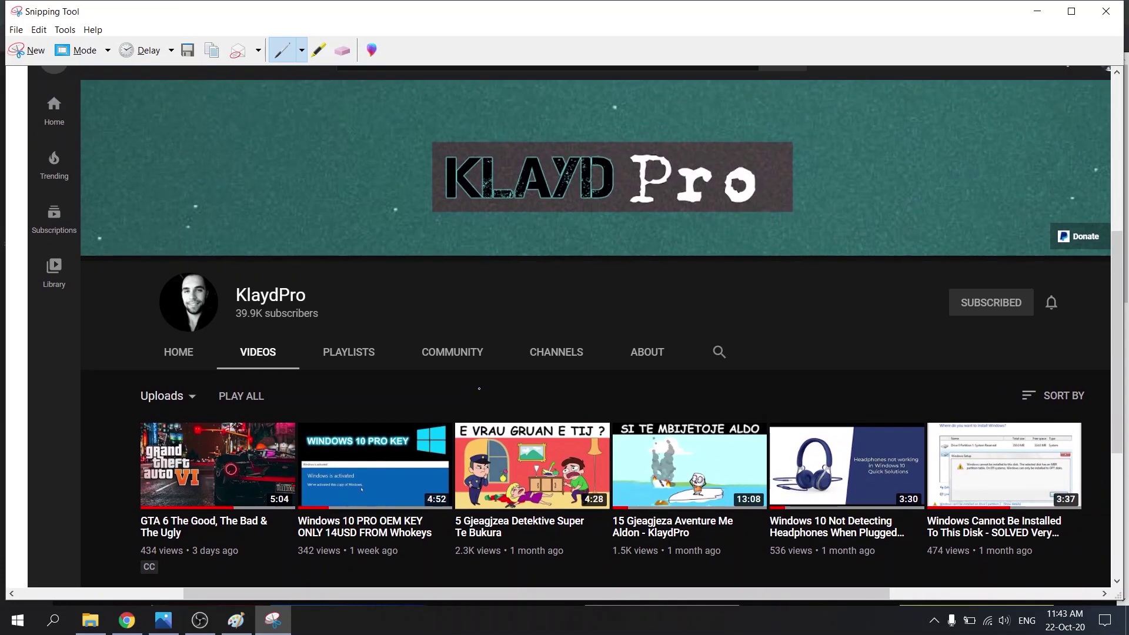
click(273, 620)
click(273, 620)
click(84, 50)
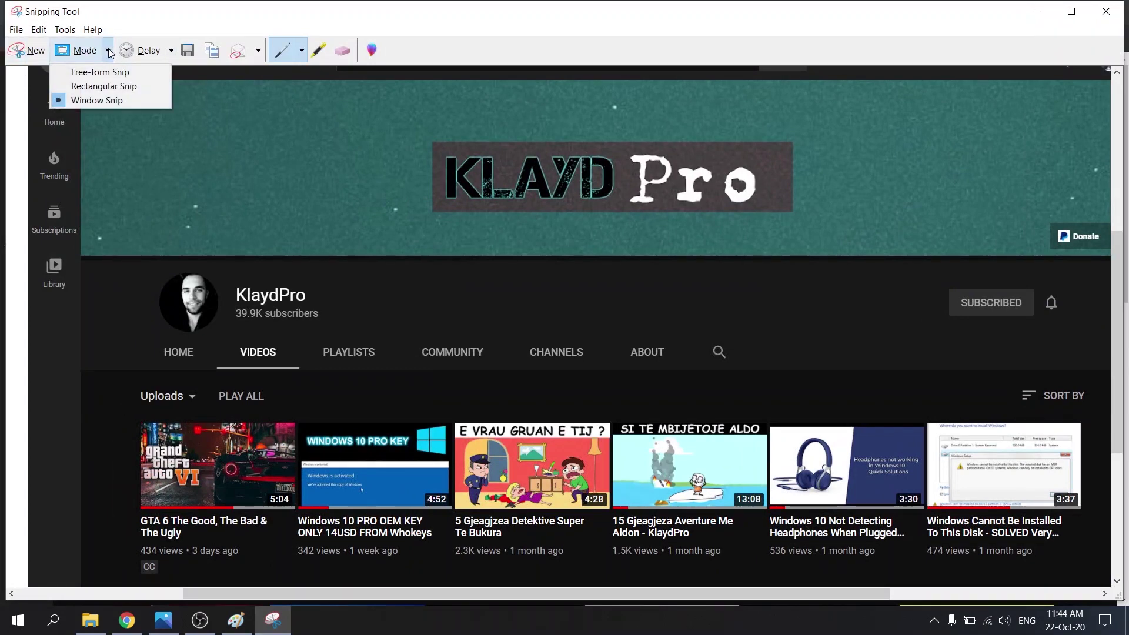
Use Rectangular Snip to capture the channel banner, tabs and first video row, then begin a fresh snip
click(93, 86)
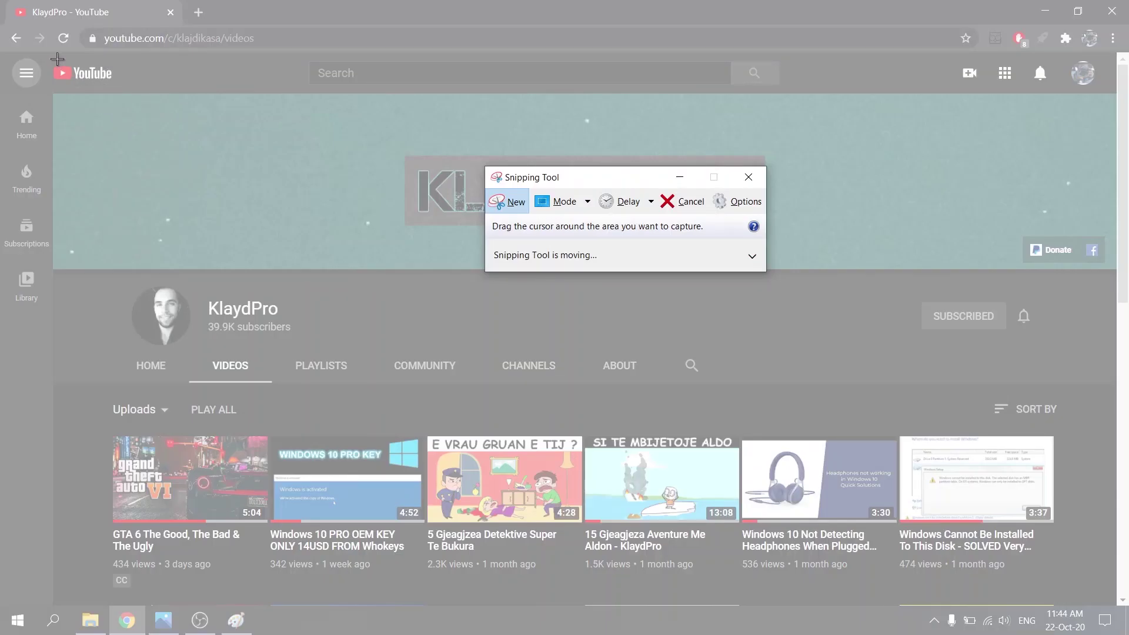
drag(54, 57, 1119, 608)
scroll(565, 330, down, 3)
scroll(538, 277, up, 5)
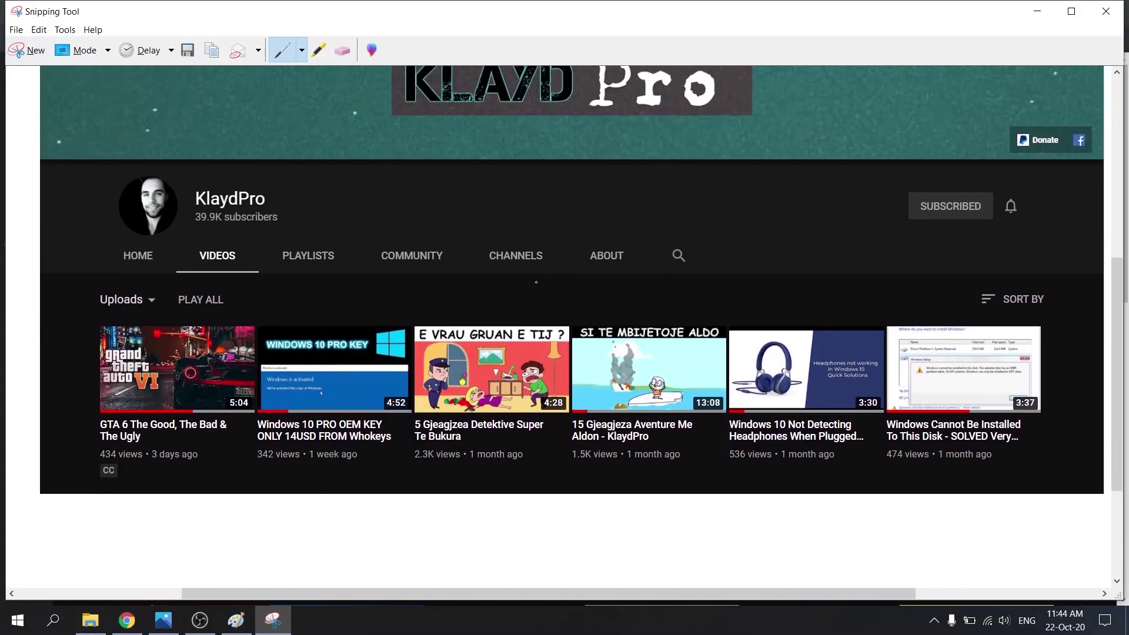
scroll(533, 283, down, 4)
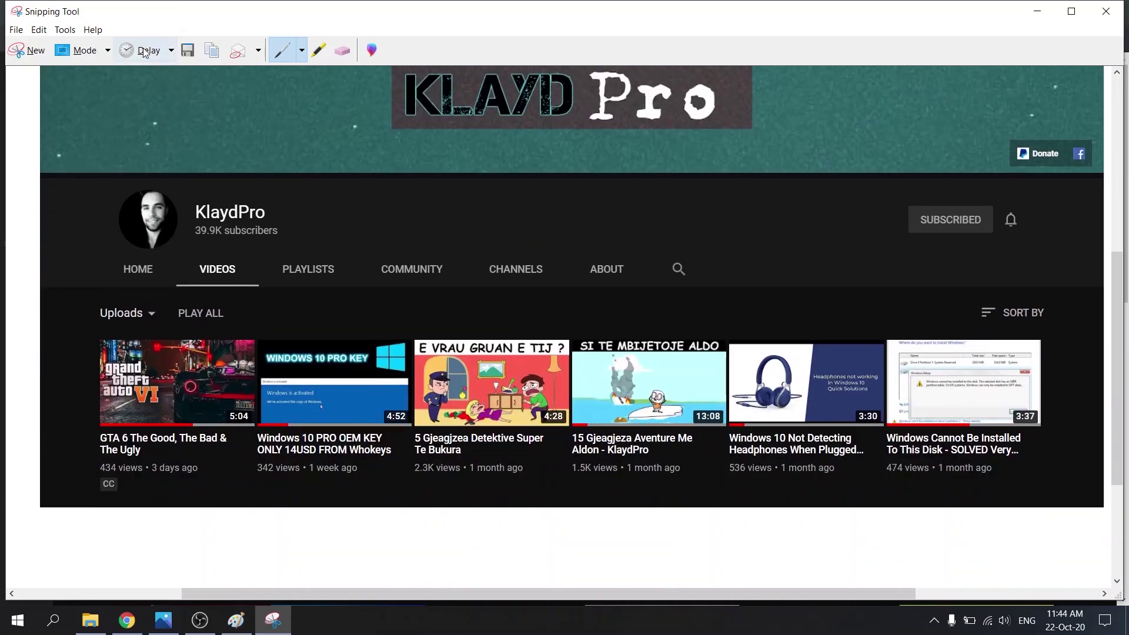
click(27, 52)
click(586, 203)
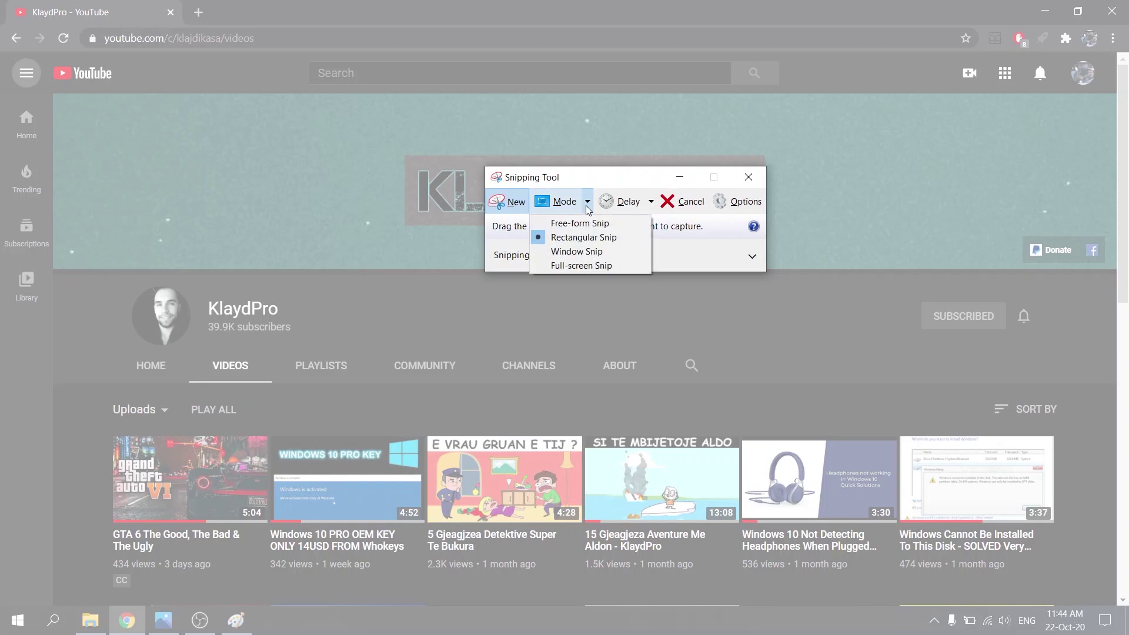
Switch to Free-form Snip and trace around the channel's profile picture to capture it
click(579, 225)
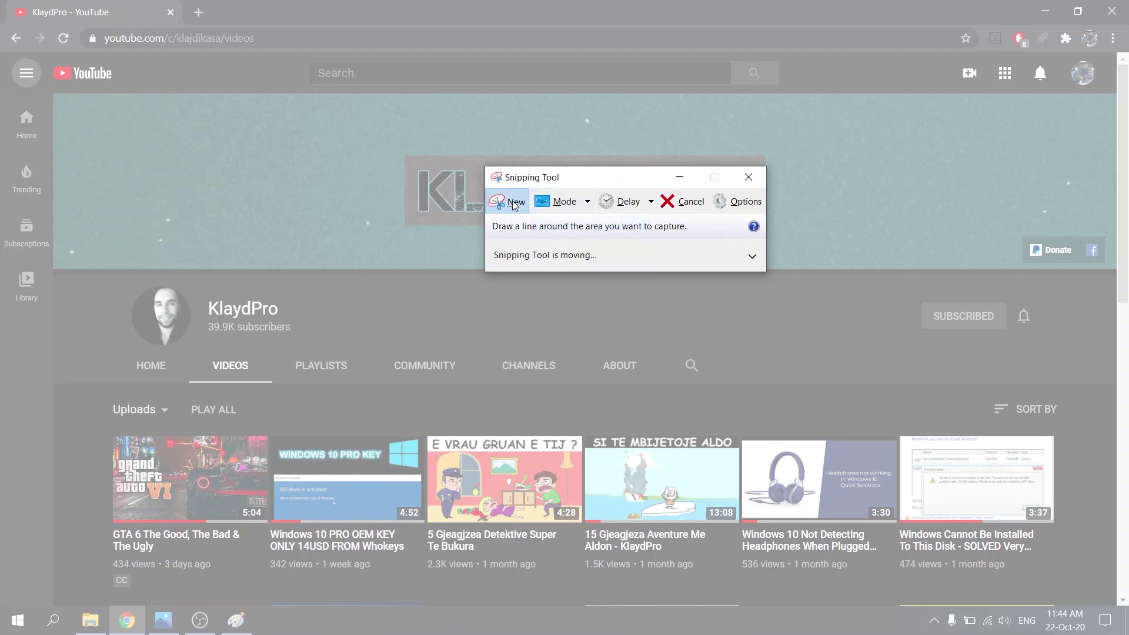
click(515, 202)
click(559, 203)
click(579, 224)
mouse_move(157, 281)
mouse_down()
mouse_move(144, 282)
mouse_move(124, 315)
mouse_move(126, 341)
mouse_move(138, 355)
mouse_move(193, 348)
mouse_move(202, 321)
mouse_move(182, 274)
mouse_move(147, 286)
mouse_up()
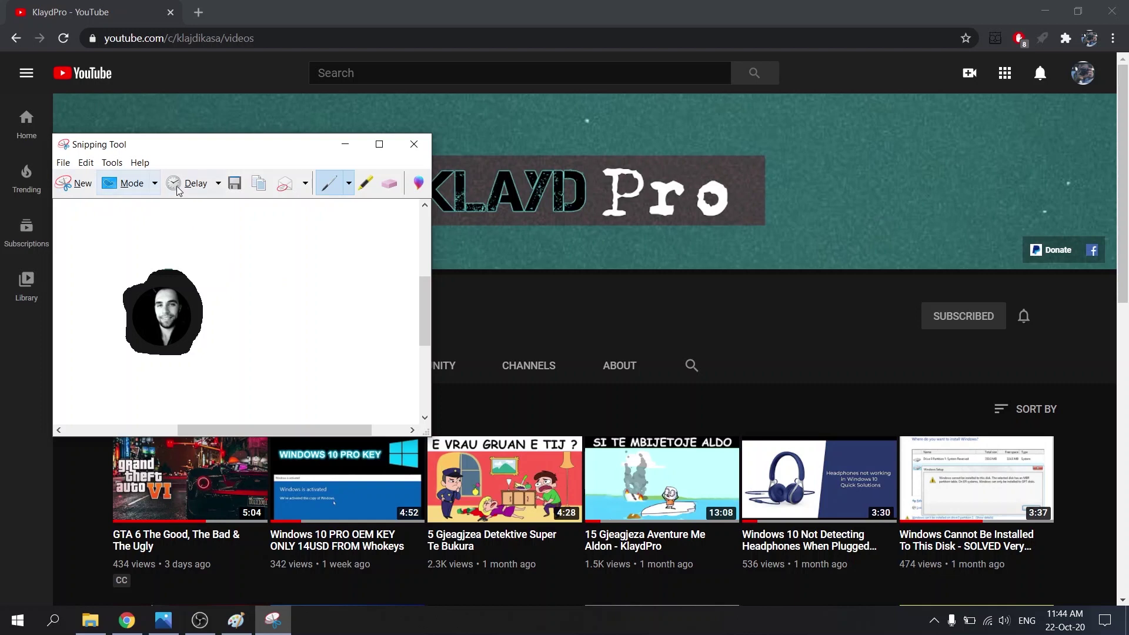
click(63, 162)
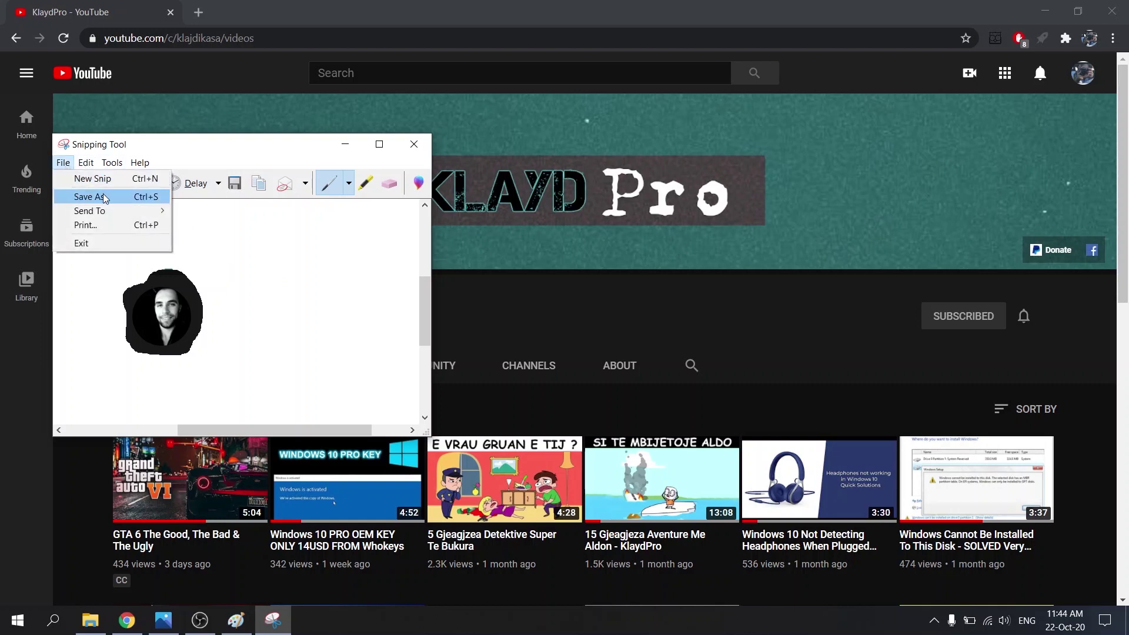
Save the avatar snip to the Desktop as PNG named Capture, then close Snipping Tool
click(105, 198)
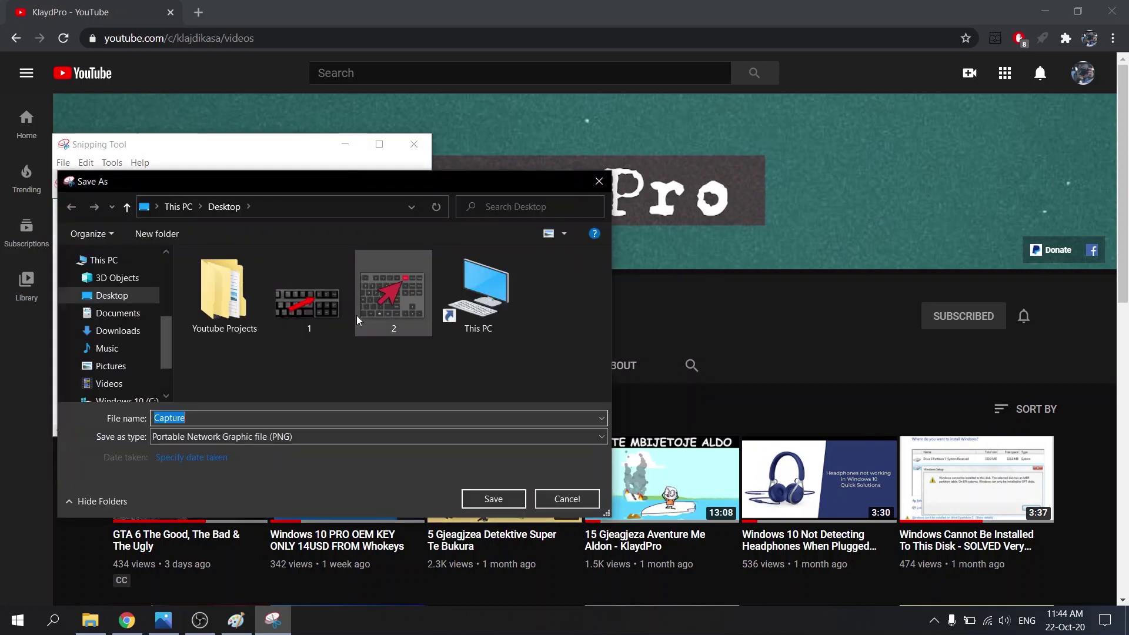
drag(355, 189, 386, 113)
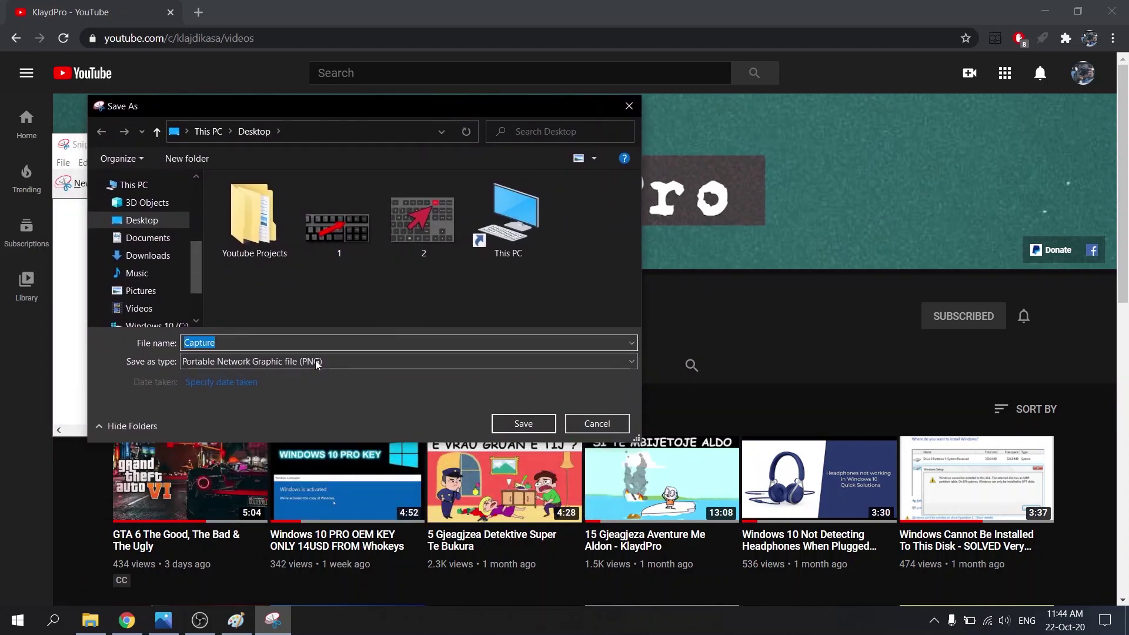
click(286, 361)
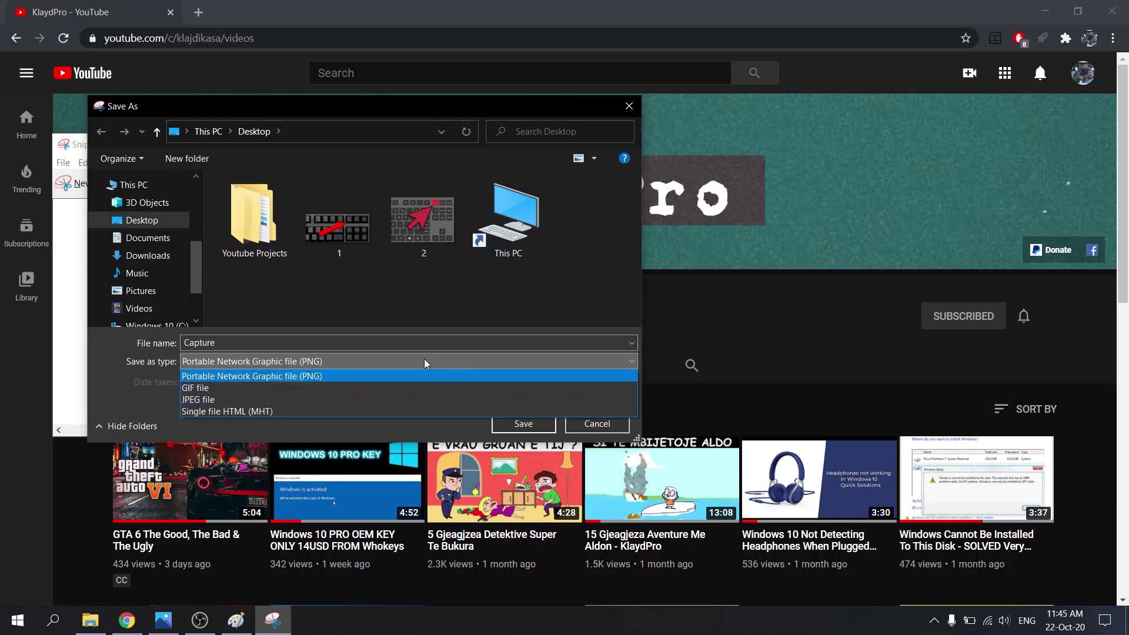
click(382, 375)
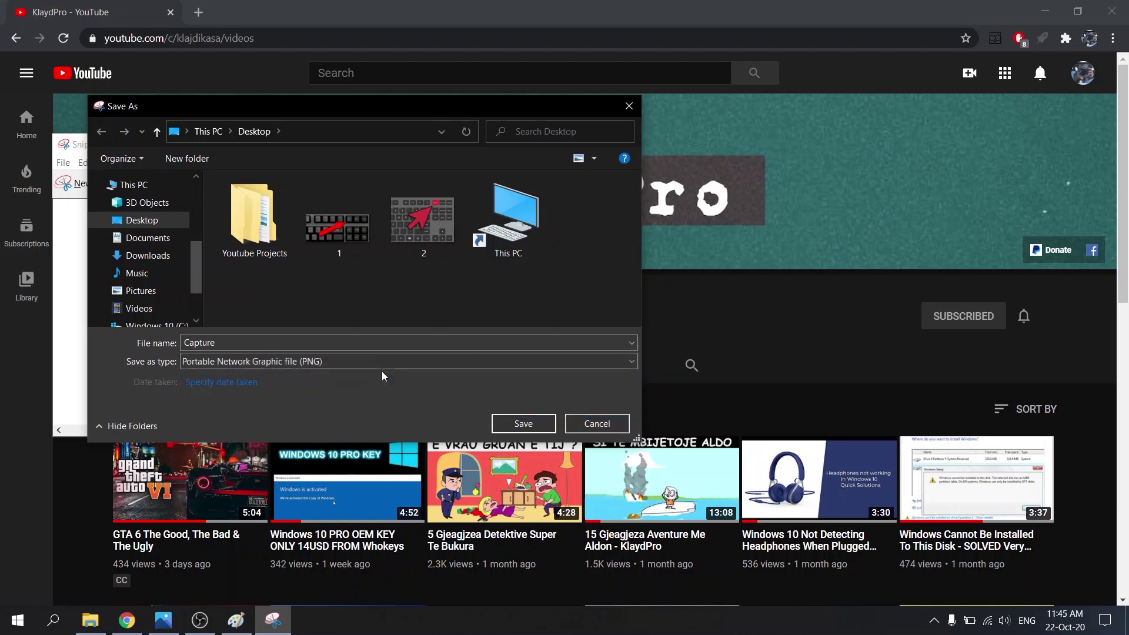
click(520, 424)
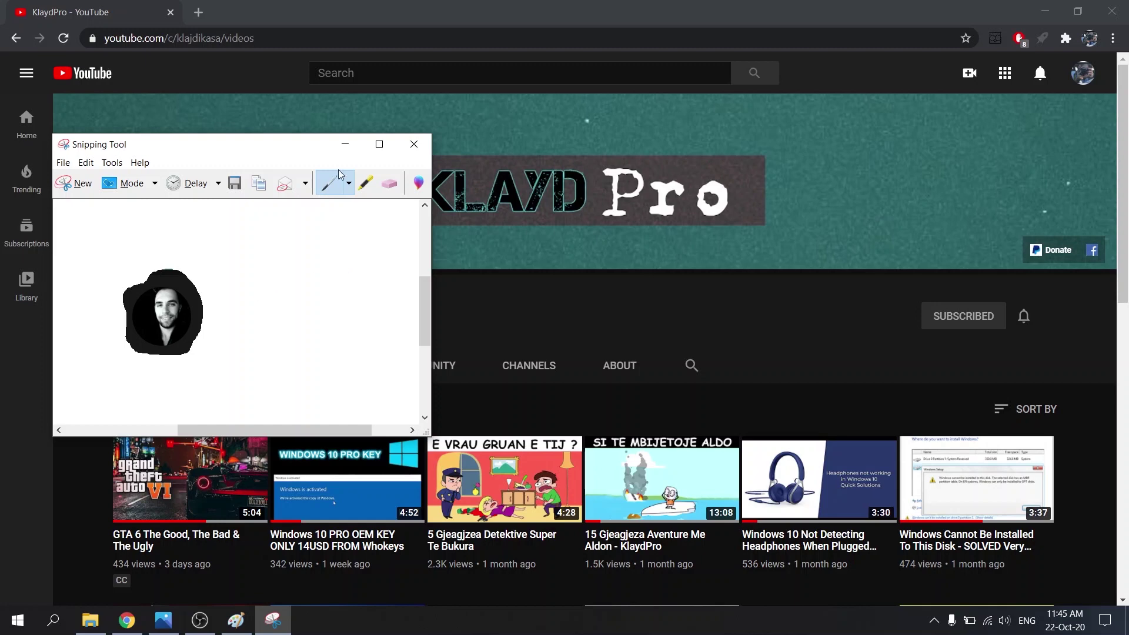
click(402, 144)
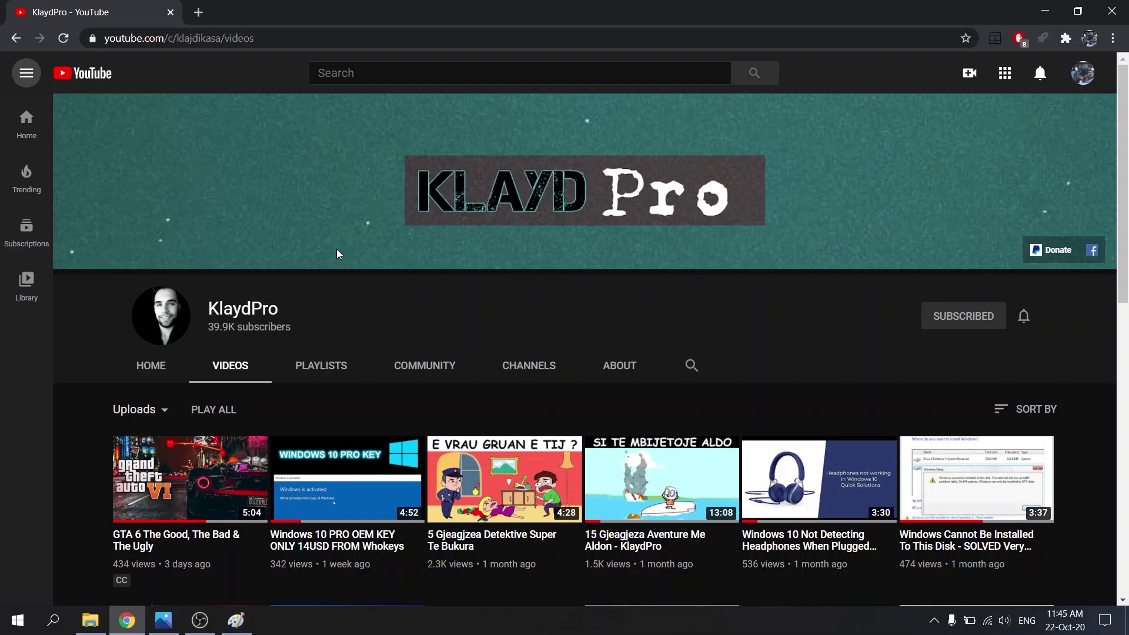
Paste the full-screen screenshot onto the blank Paint canvas, then return to Chrome
key(alt+Tab)
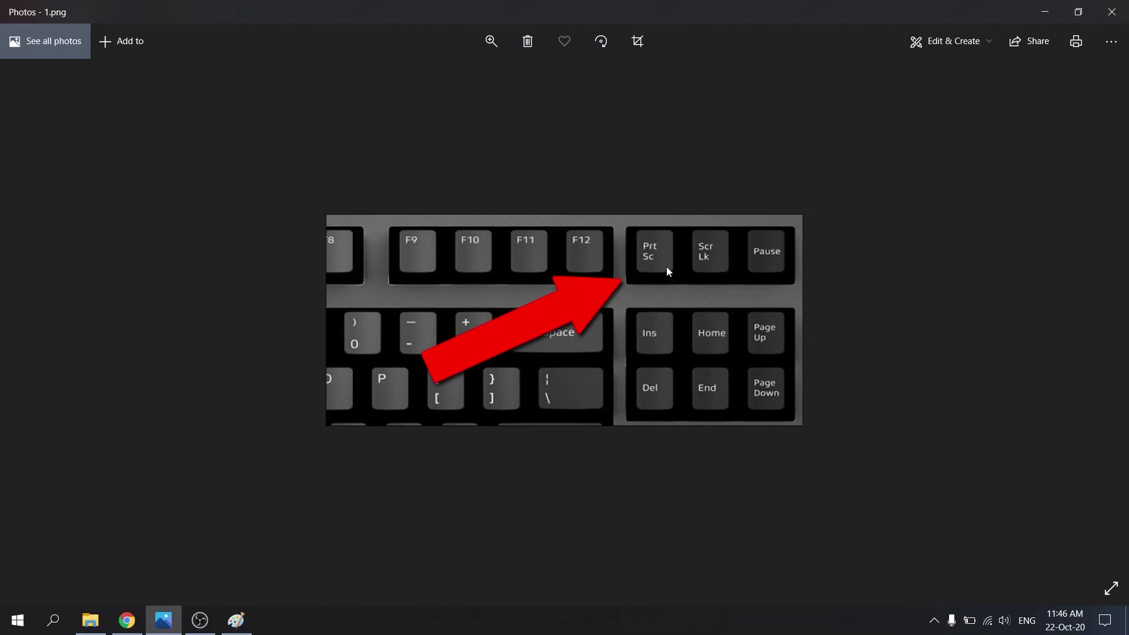
key(alt+Tab)
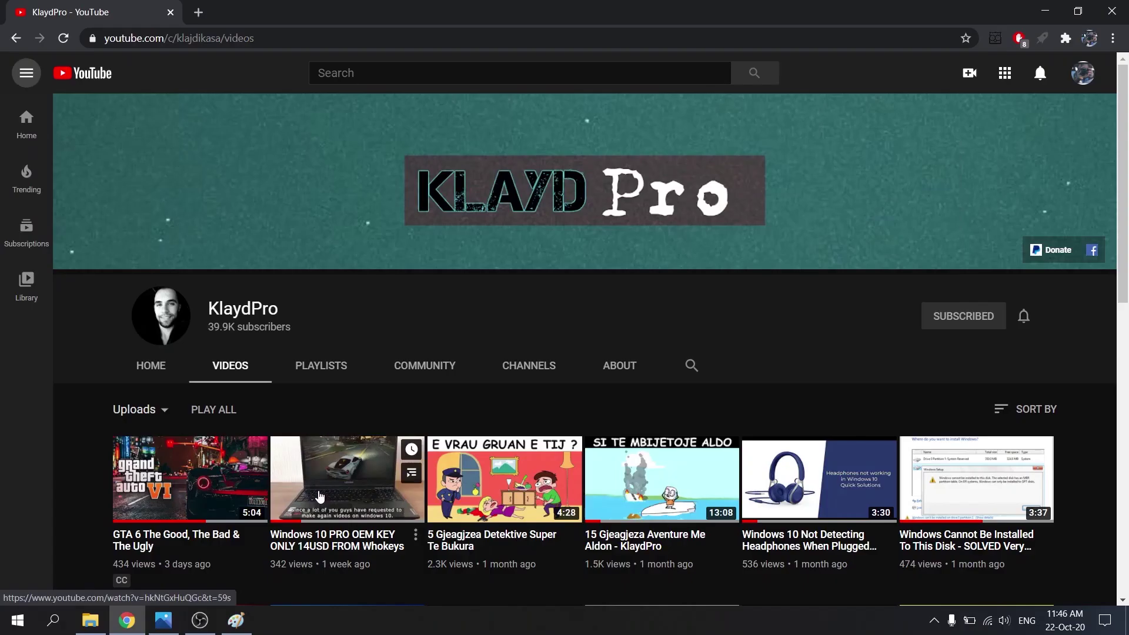
key(alt+Tab)
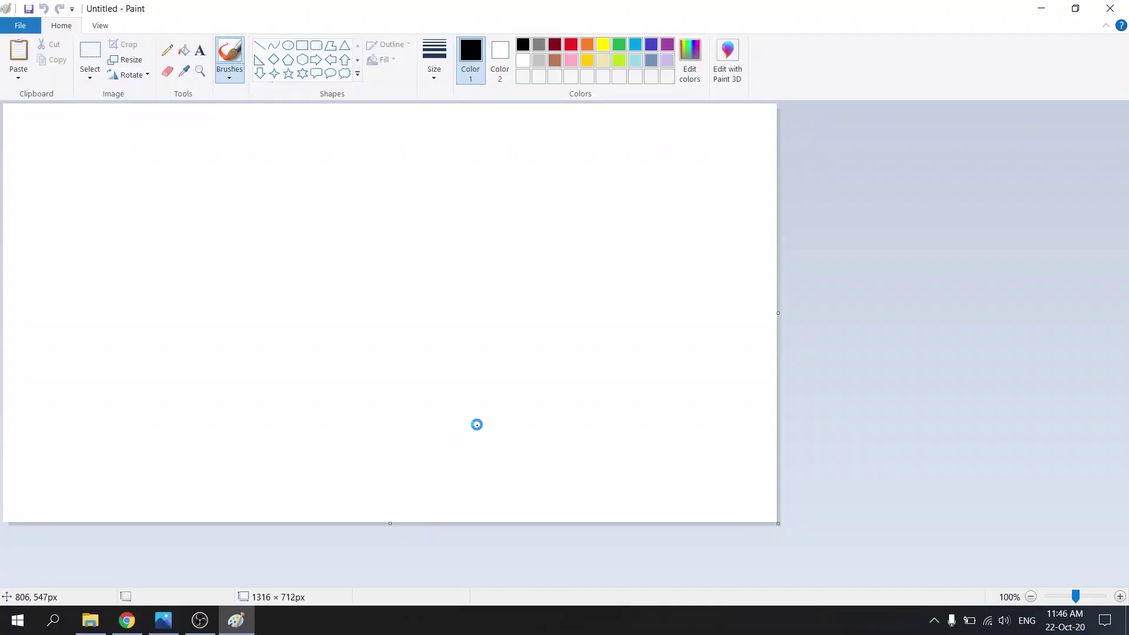
key(ctrl+v)
scroll(482, 418, down, 3)
scroll(493, 400, up, 3)
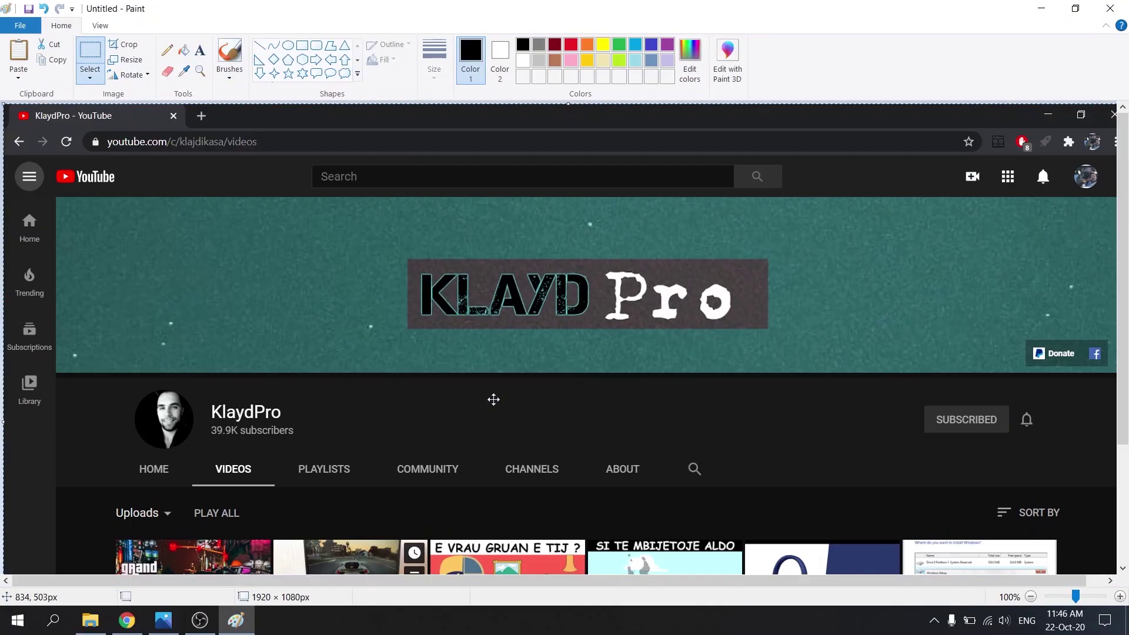
scroll(494, 399, down, 2)
key(alt+Tab)
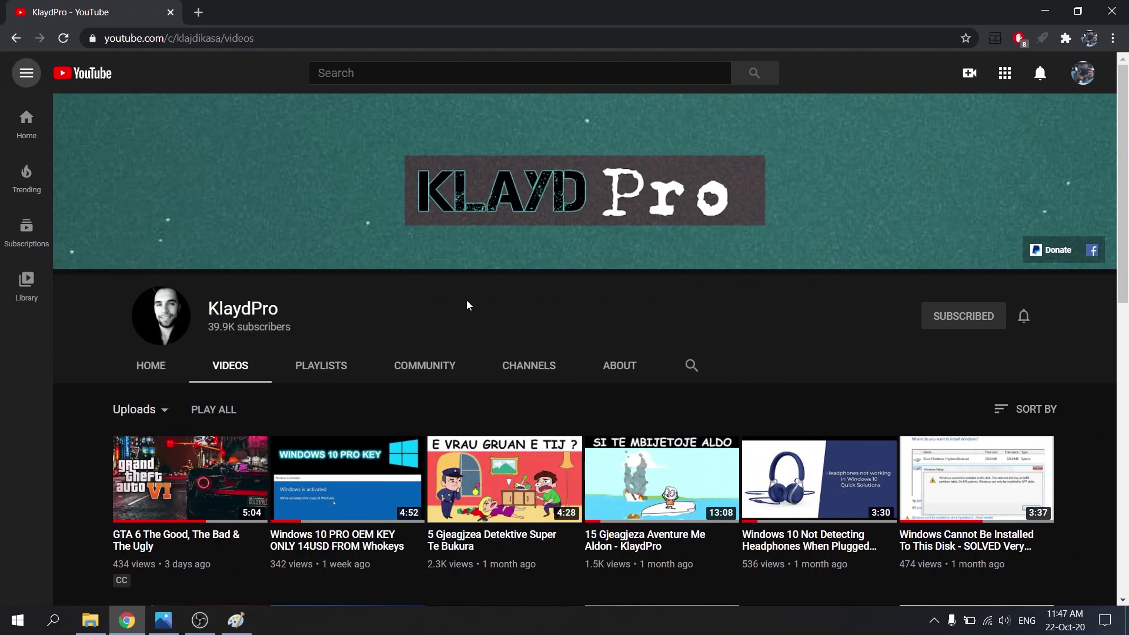
Switch to the Photos viewer and minimize it to reveal Paint with the 1920 × 1080 screenshot
key(alt+Tab)
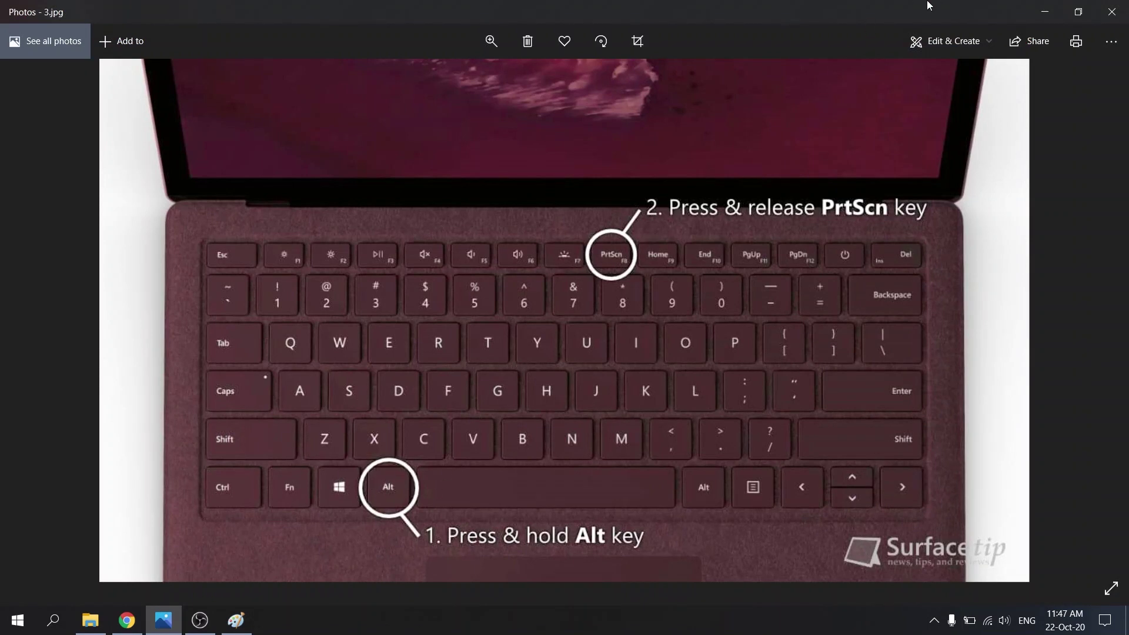
click(1041, 9)
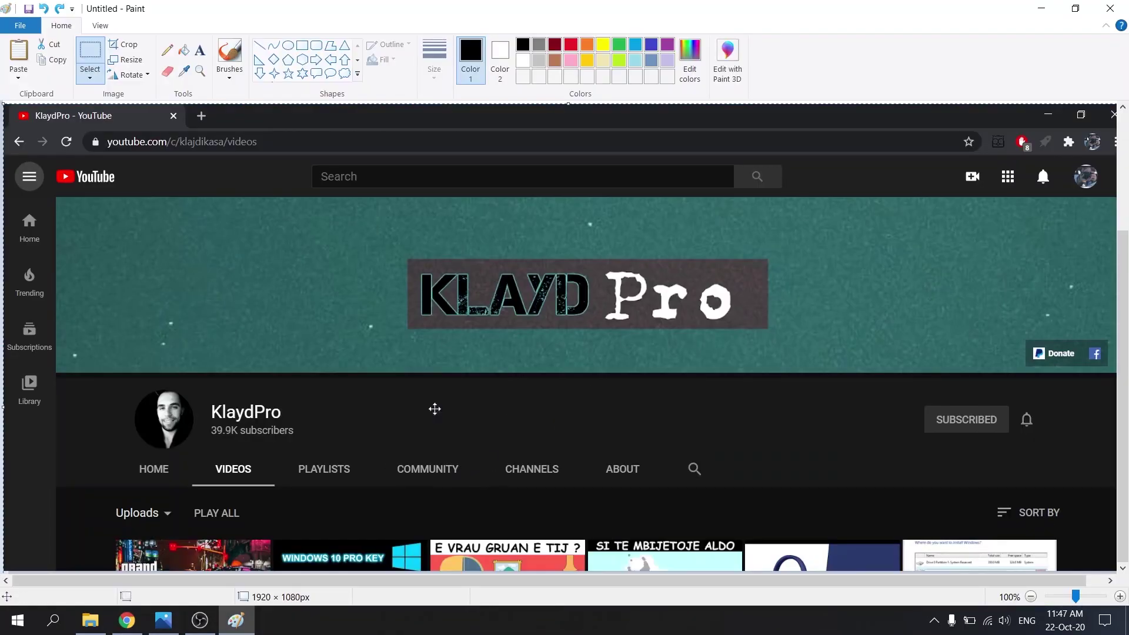